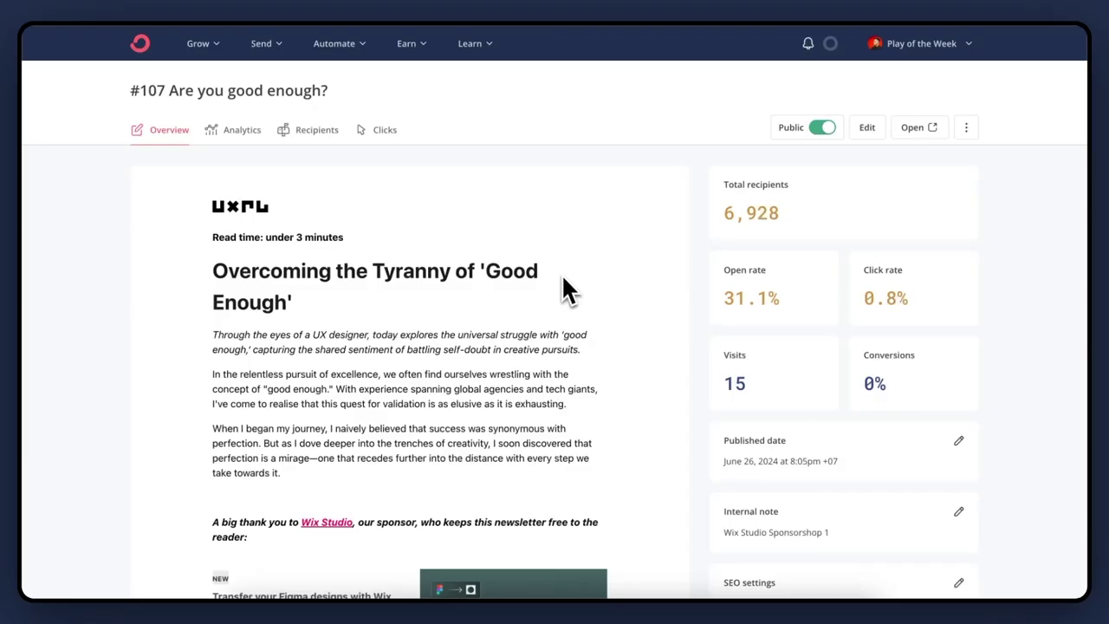
# Select the 'Keep reading...' line and the GIF below it in broadcast #107's preview.
pyautogui.scroll(-3, 562, 277)
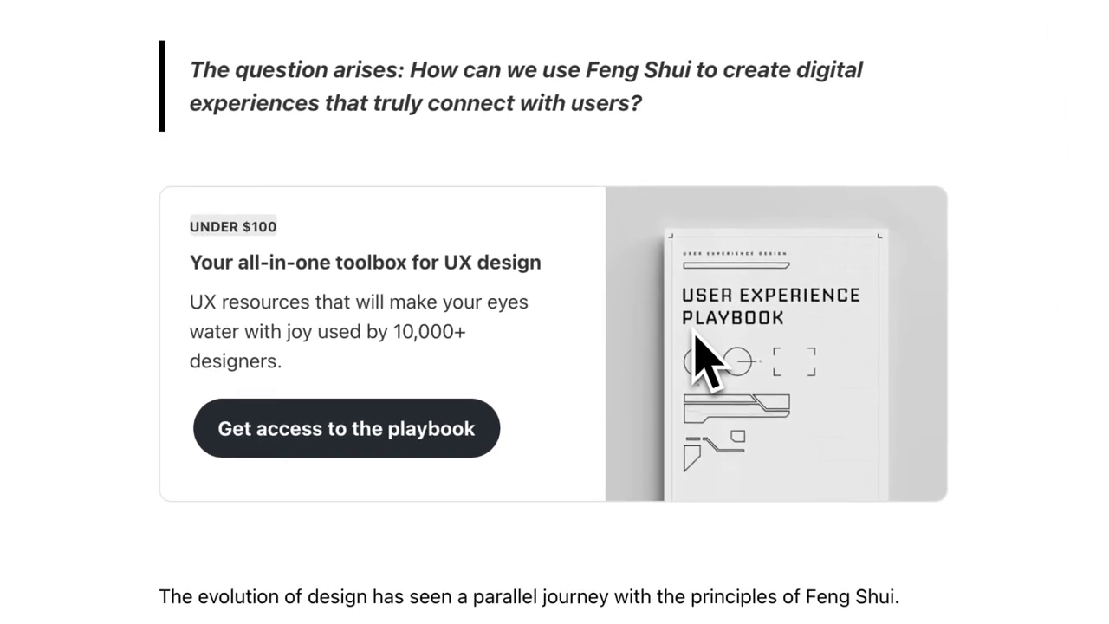
pyautogui.scroll(-10, 482, 336)
pyautogui.scroll(-10, 482, 342)
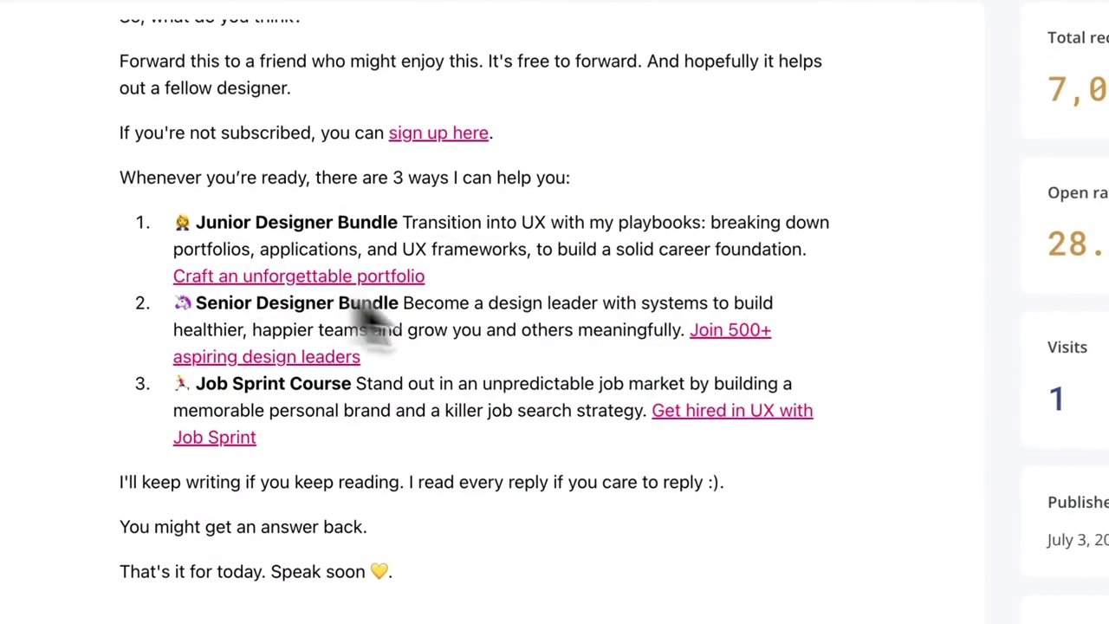
pyautogui.scroll(-5, 490, 221)
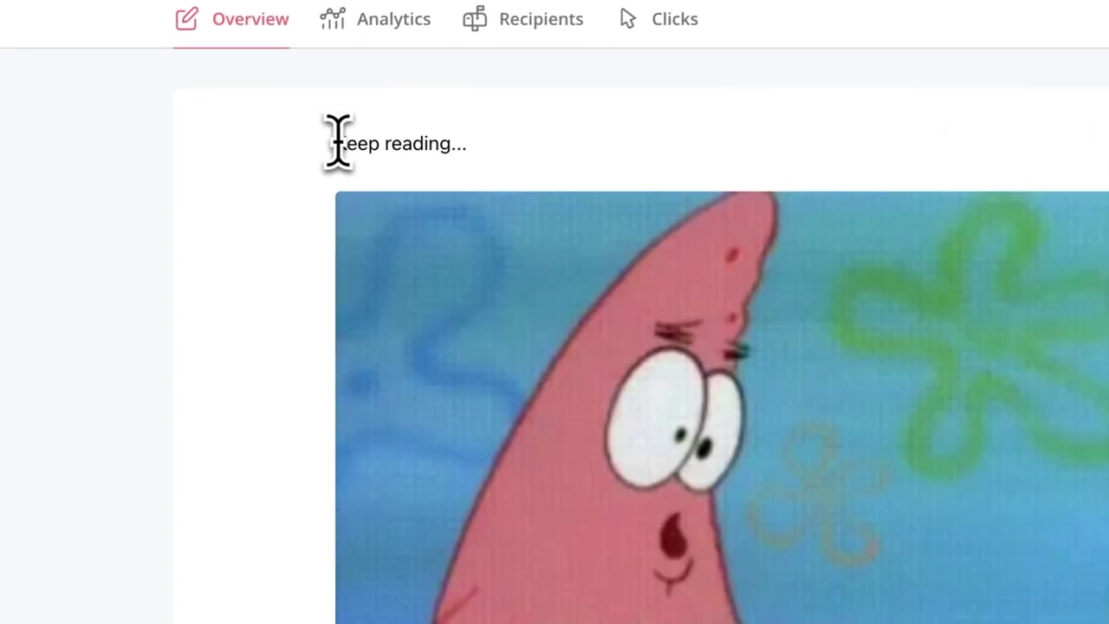
pyautogui.moveTo(213, 194); pyautogui.dragTo(435, 384)
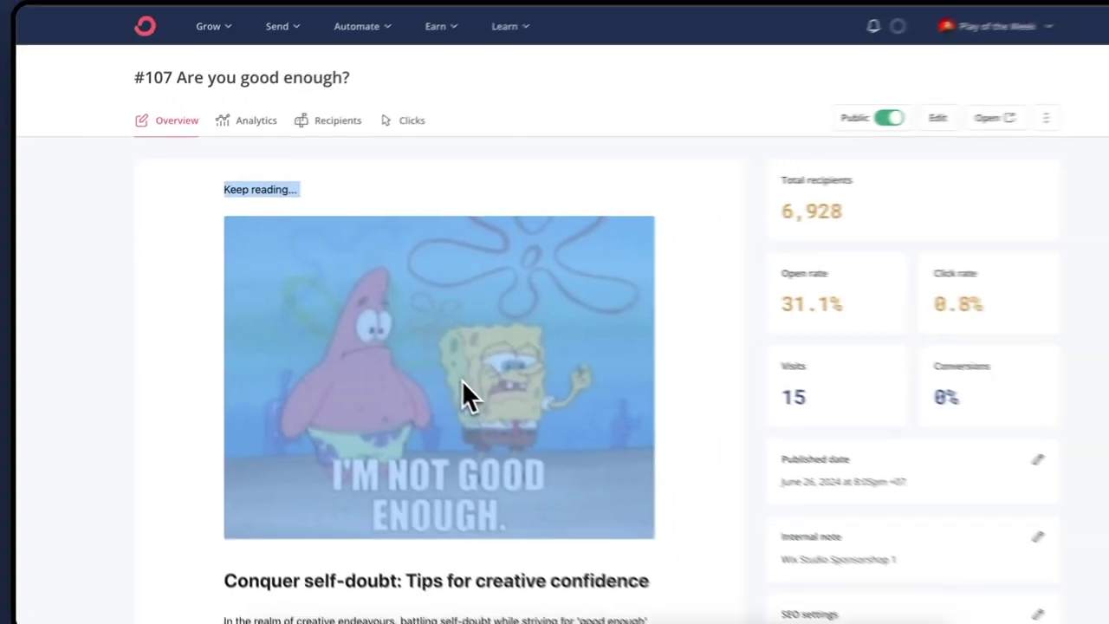
# Create a block snippet named Bob containing the pasted 'Keep reading...' line and GIF.
pyautogui.click(303, 218)
pyautogui.click(279, 50)
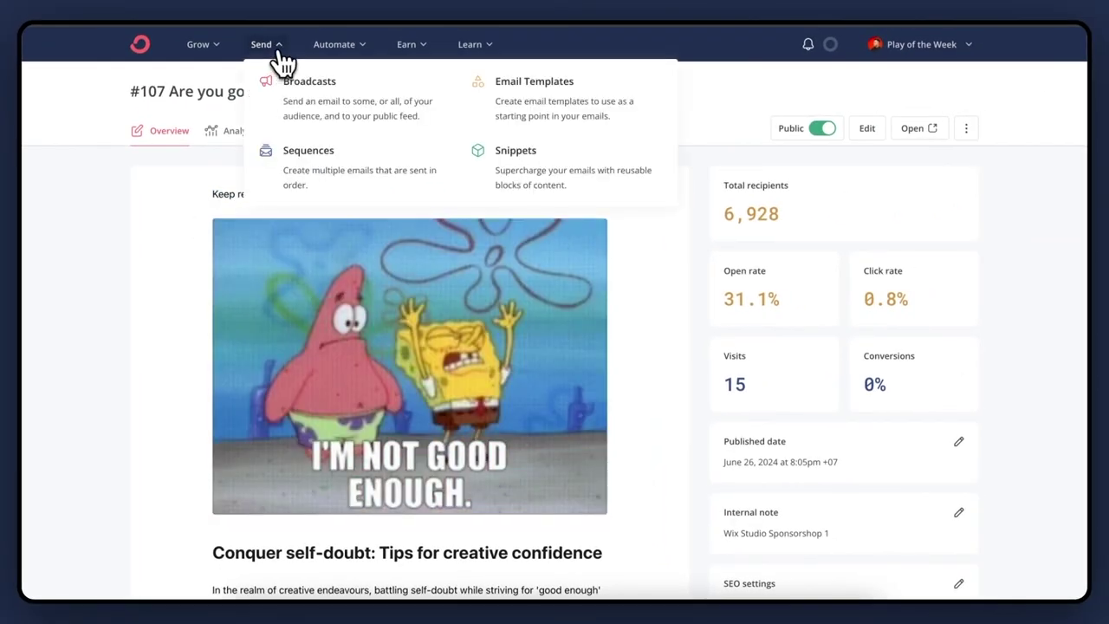
pyautogui.click(555, 174)
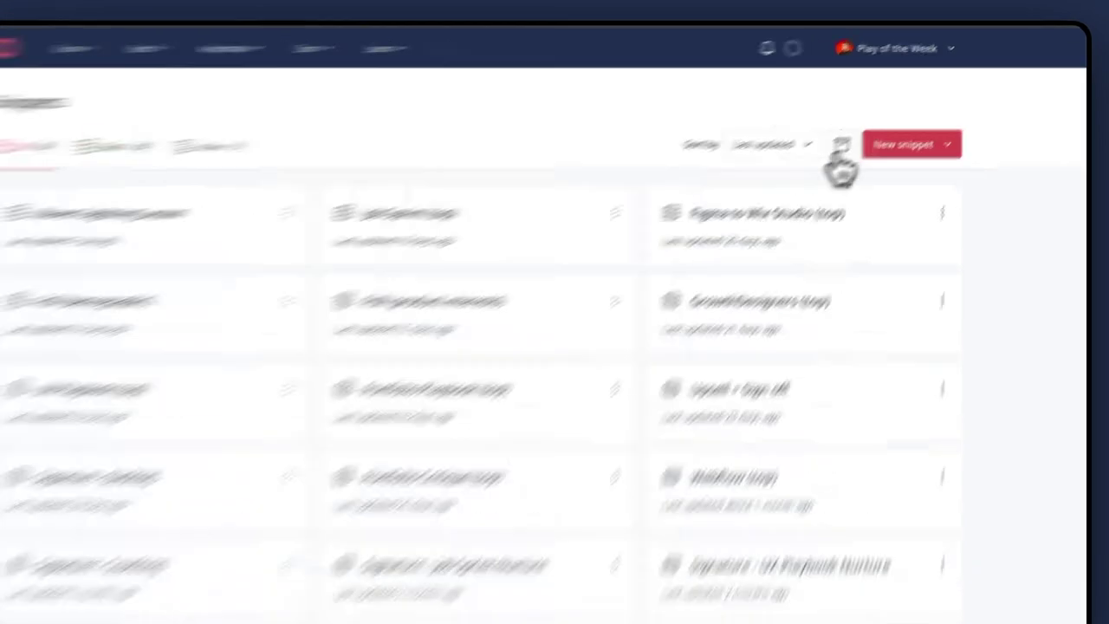
pyautogui.click(935, 127)
pyautogui.click(645, 338)
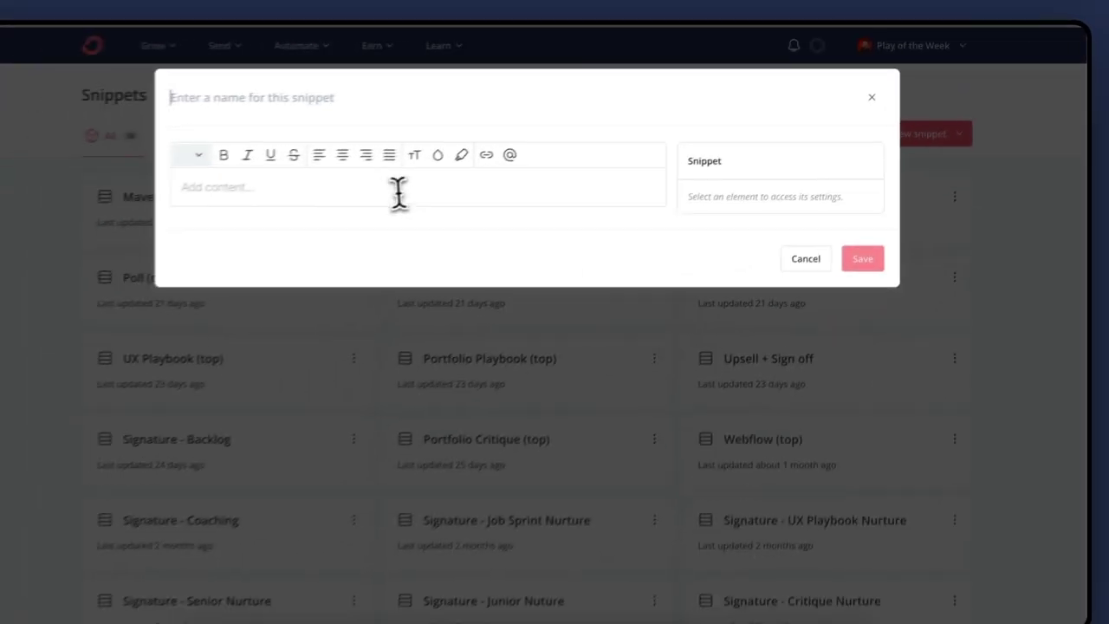
pyautogui.hotkey('ctrl', 'v')
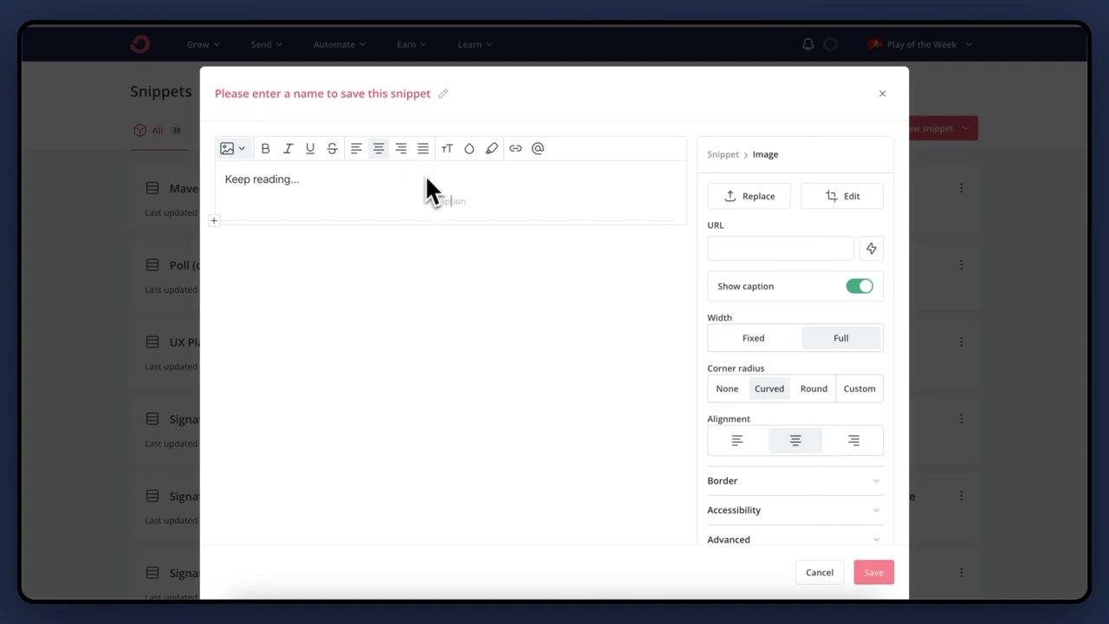
pyautogui.click(353, 95)
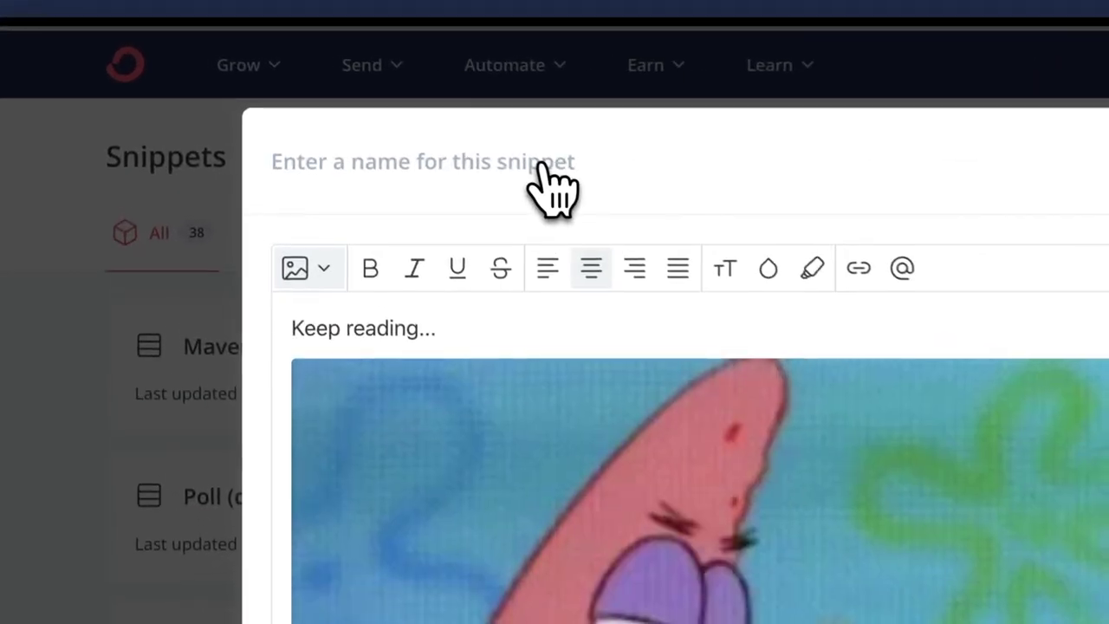
pyautogui.write('Bob')
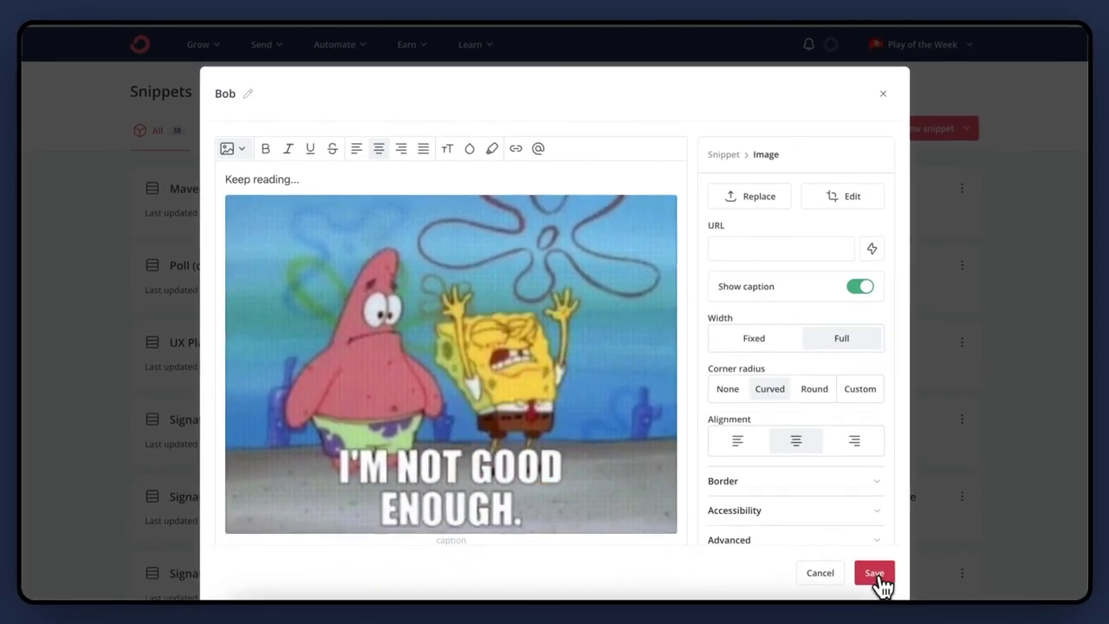
pyautogui.click(877, 575)
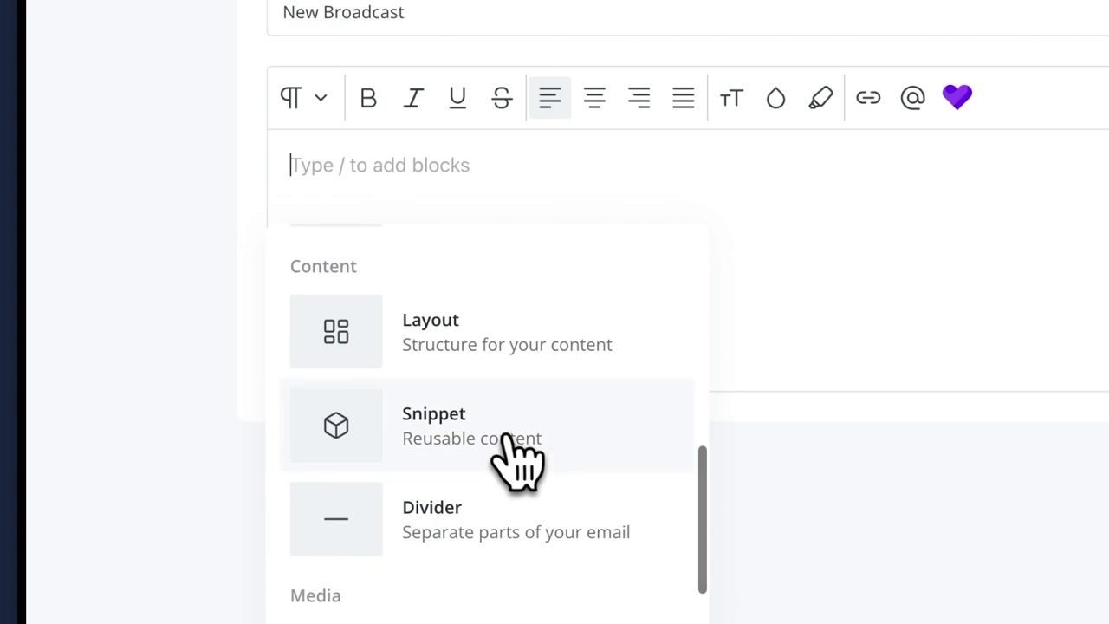
# Insert the Bob snippet into the broadcast and change its first line to 'Bob is cool'.
pyautogui.click(524, 446)
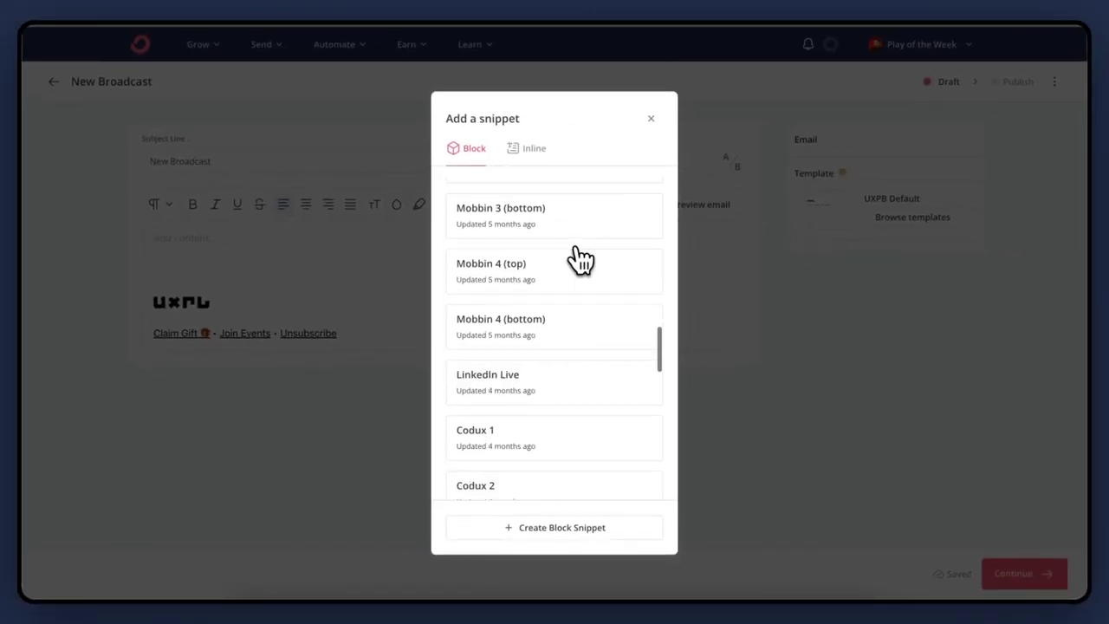
pyautogui.click(567, 358)
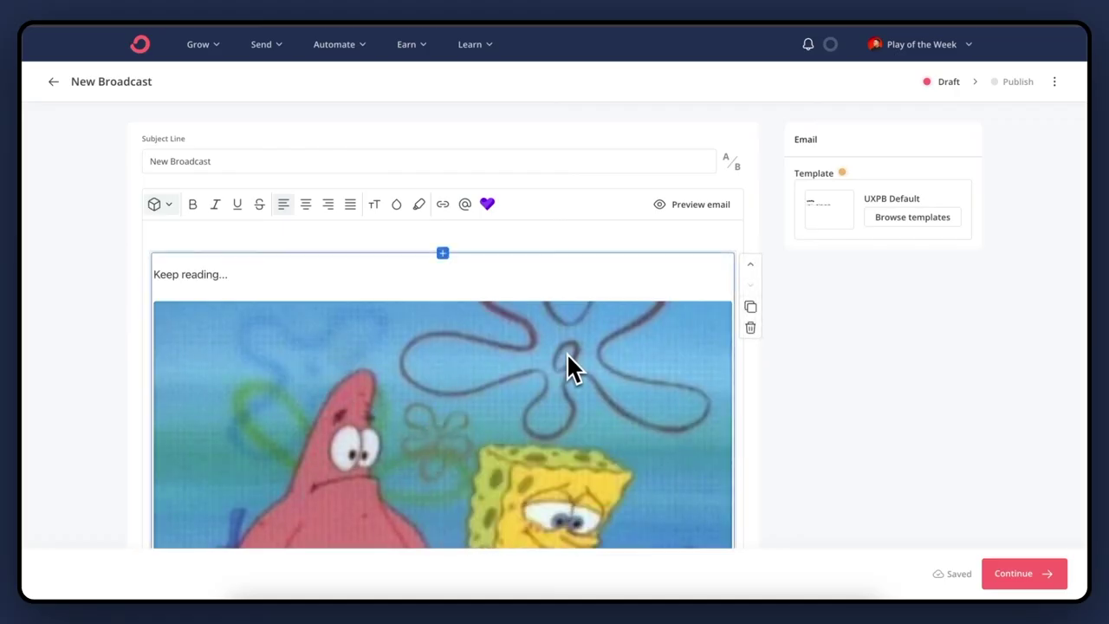
pyautogui.scroll(-3, 567, 358)
pyautogui.click(568, 355)
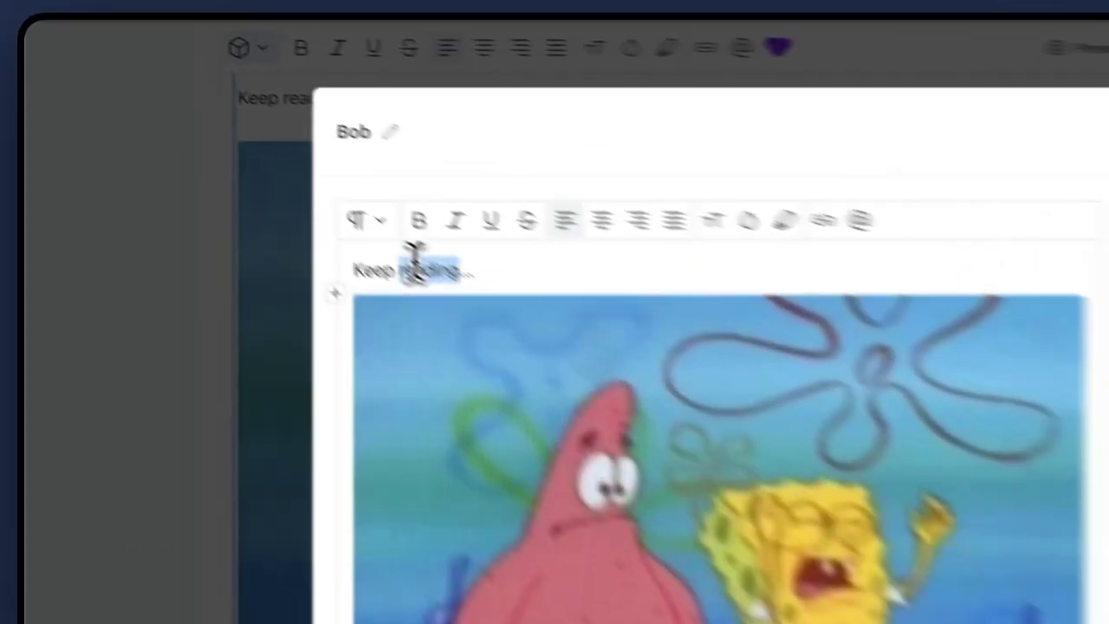
pyautogui.tripleClick(263, 178)
pyautogui.write('Bob is cool')
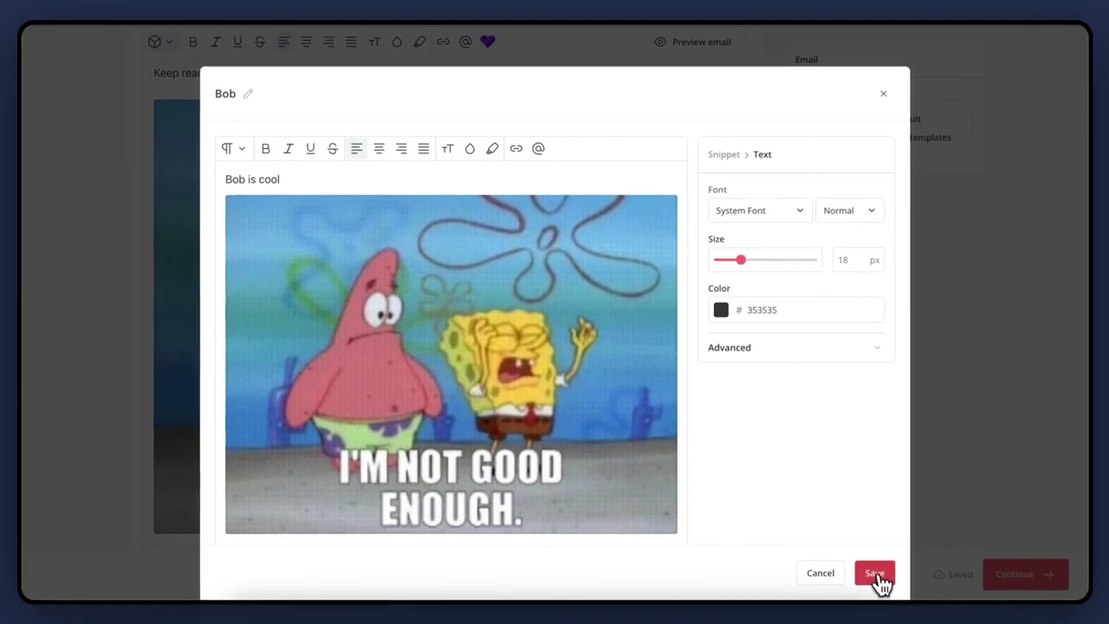
pyautogui.click(873, 574)
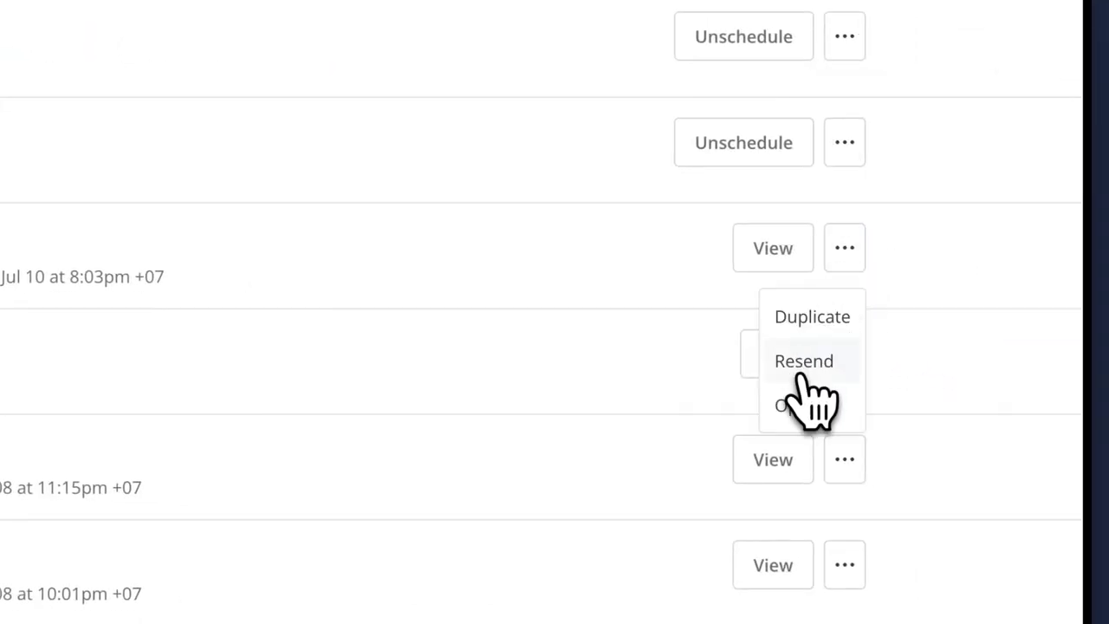
# Resend broadcast #109 as a new draft and look through its subject and email body.
pyautogui.click(803, 364)
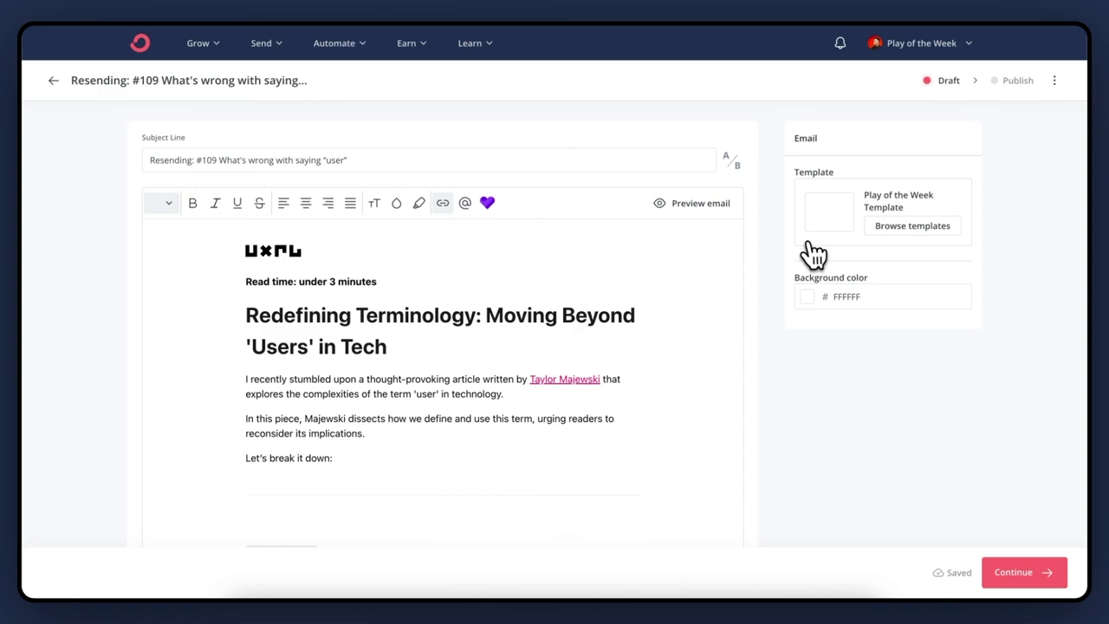
pyautogui.doubleClick(156, 159)
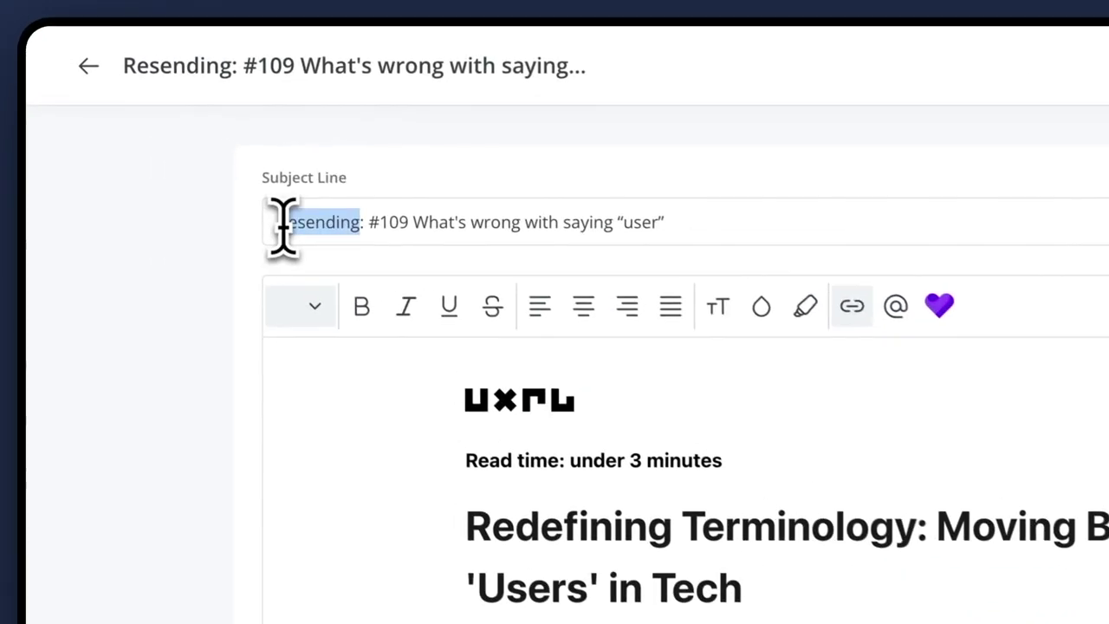
pyautogui.scroll(-5, 749, 268)
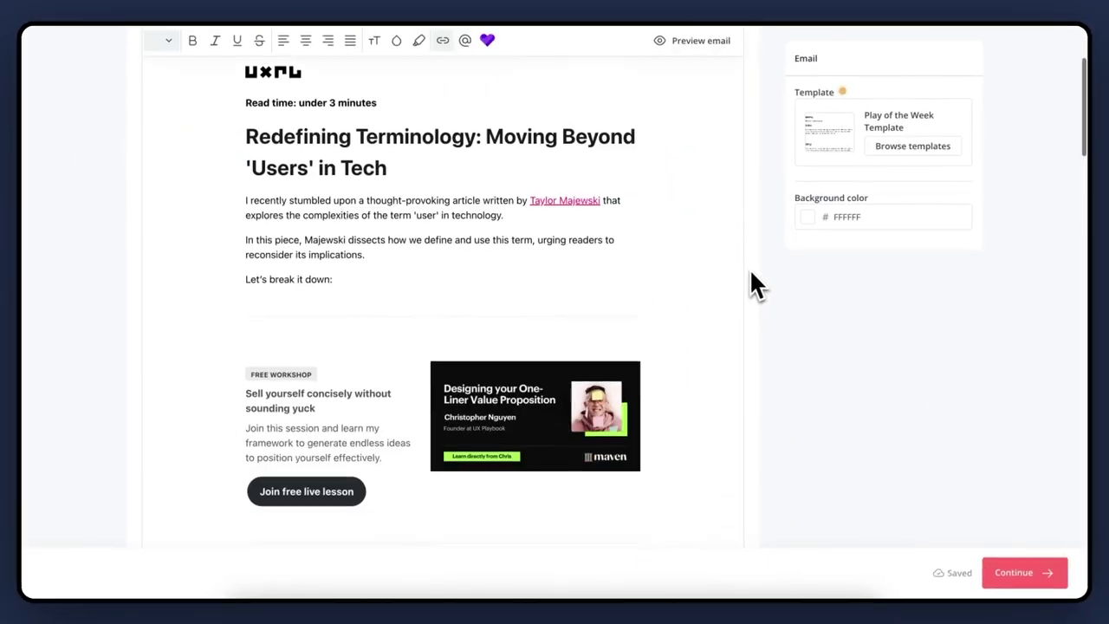
pyautogui.scroll(-20, 655, 147)
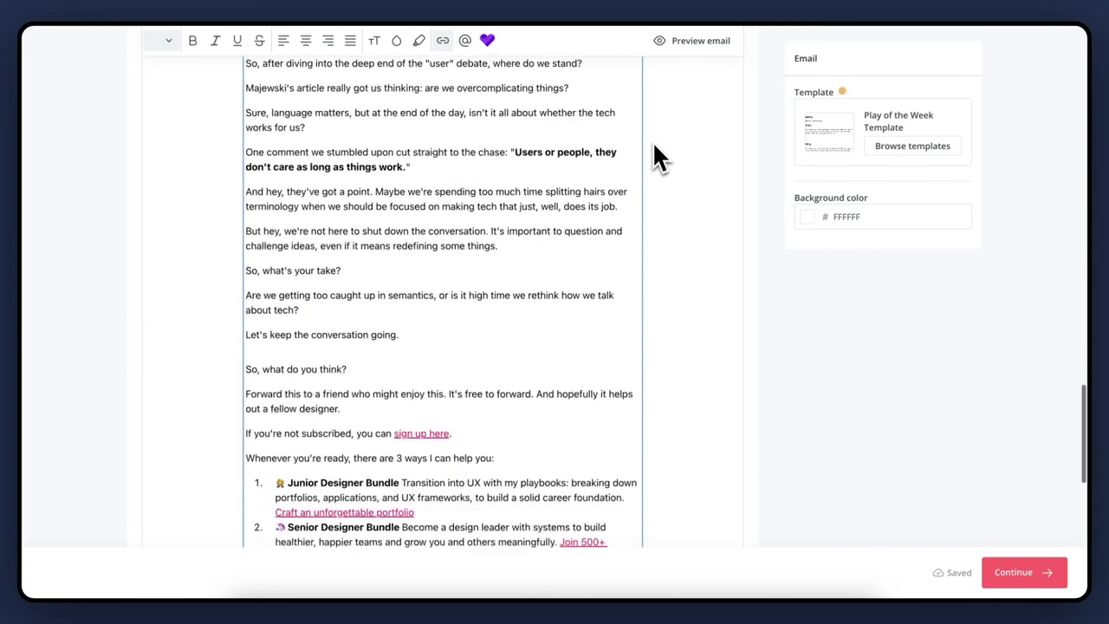
pyautogui.scroll(-5, 654, 145)
pyautogui.scroll(3, 654, 145)
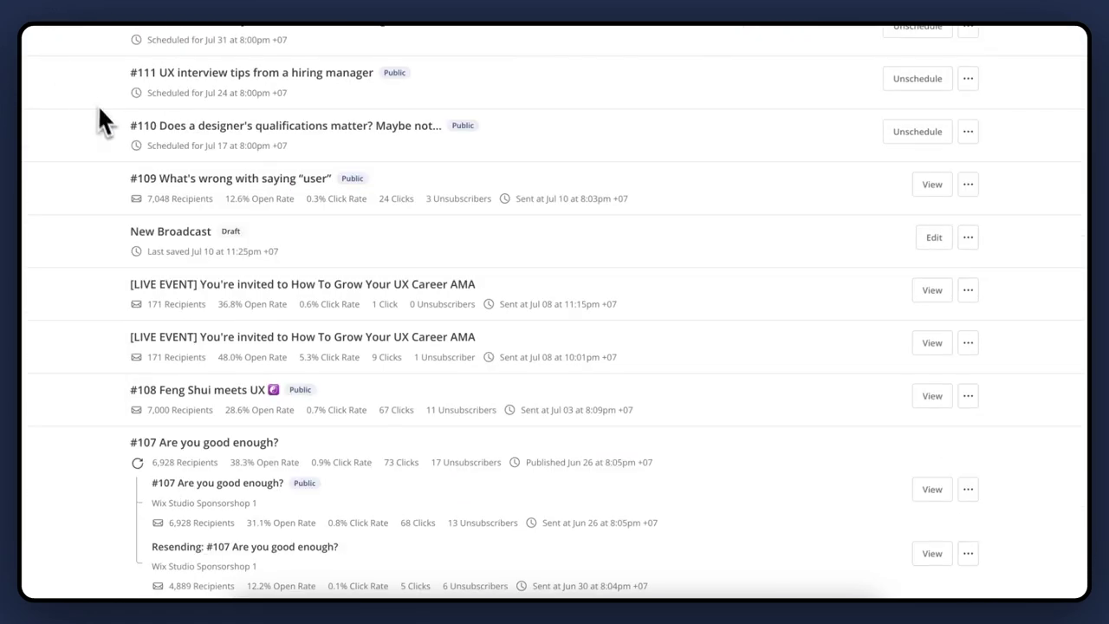
pyautogui.scroll(-5, 104, 118)
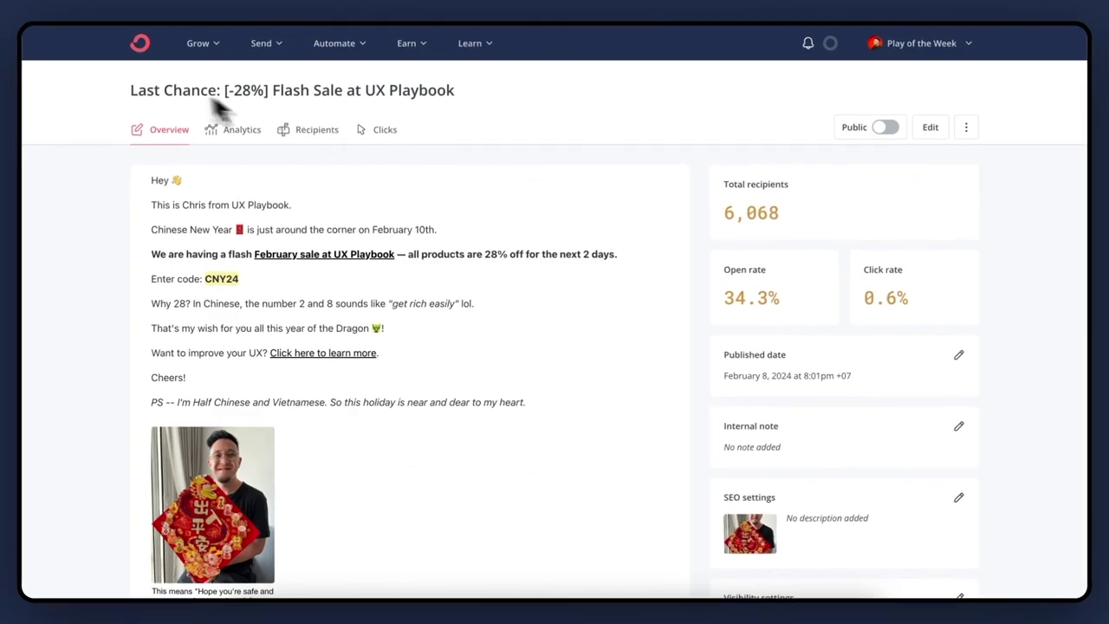
# Select the broadcast title and insert a heading block into the new broadcast's body.
pyautogui.moveTo(128, 90); pyautogui.dragTo(483, 109)
pyautogui.click(525, 107)
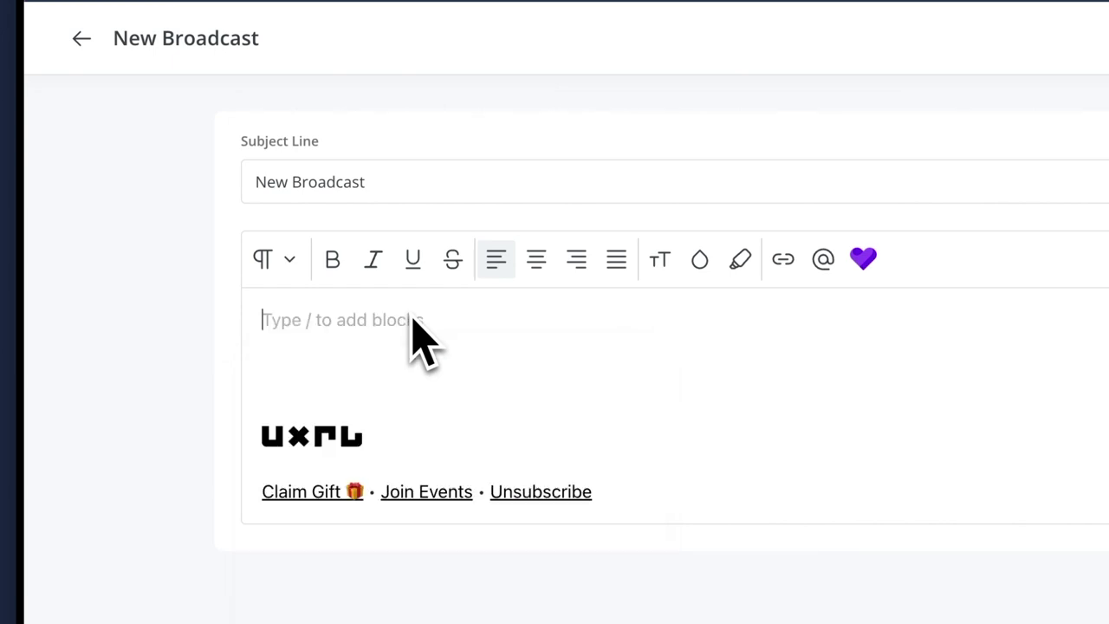
pyautogui.press('Return')
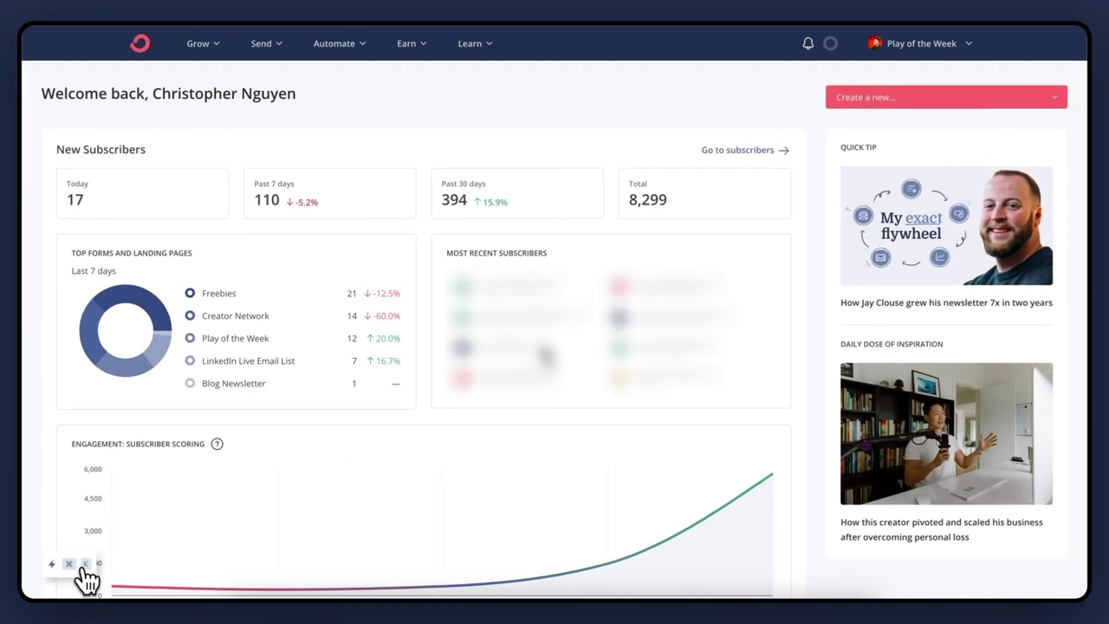
# Open the command palette and filter its commands by the Grow and Send tabs.
pyautogui.click(85, 568)
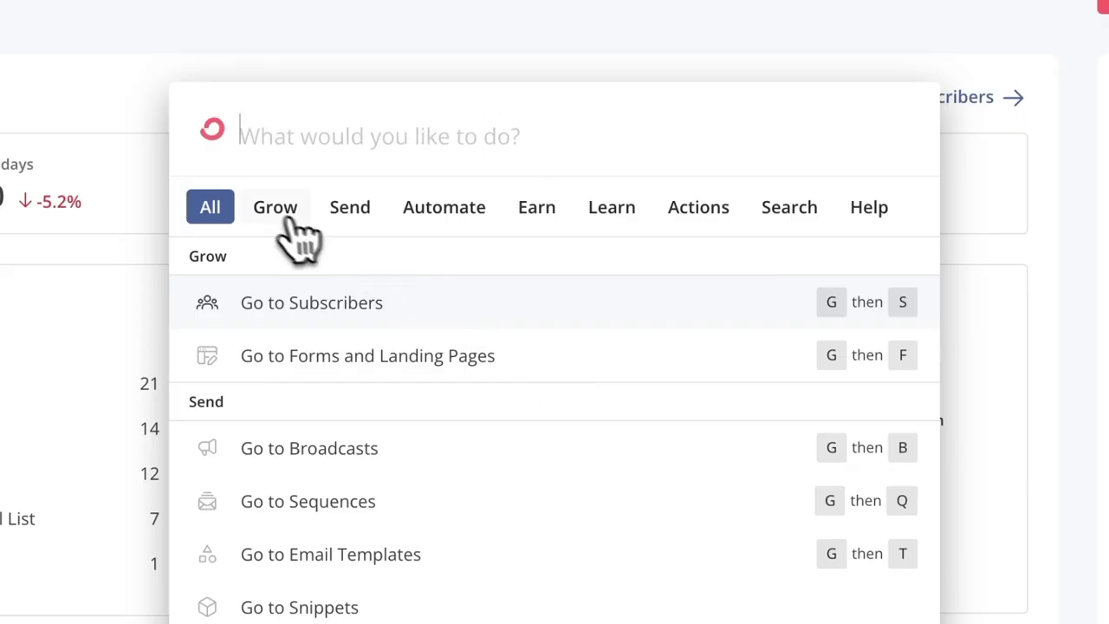
pyautogui.click(274, 215)
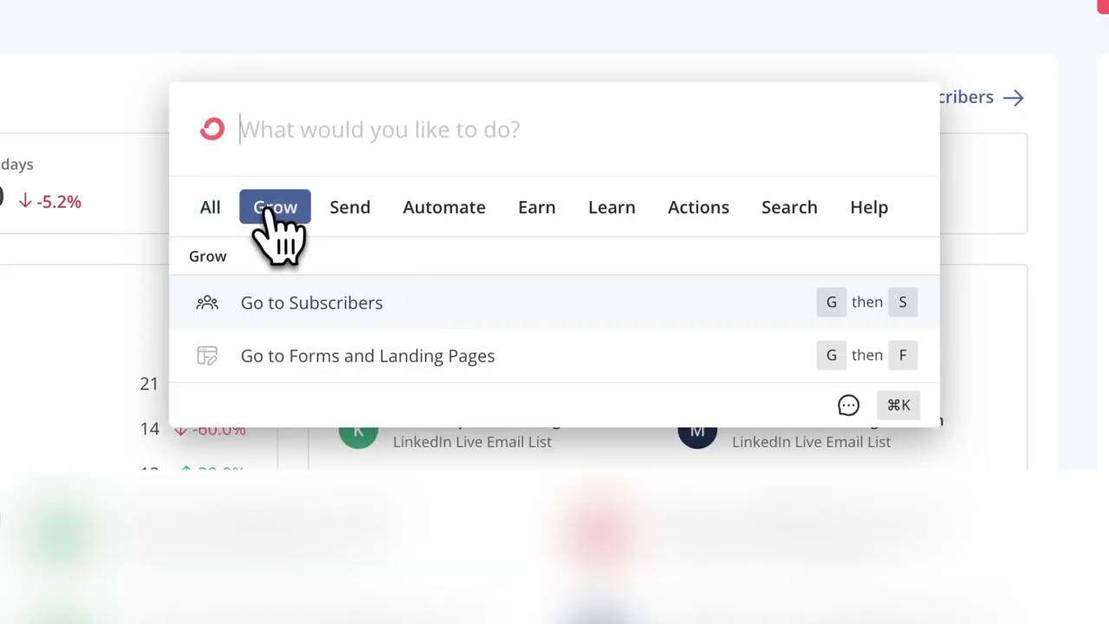
pyautogui.click(355, 212)
pyautogui.press('Escape')
# Try the gb, nb and fb palette shortcuts, then jump to the Subscribers page.
pyautogui.write('gb')
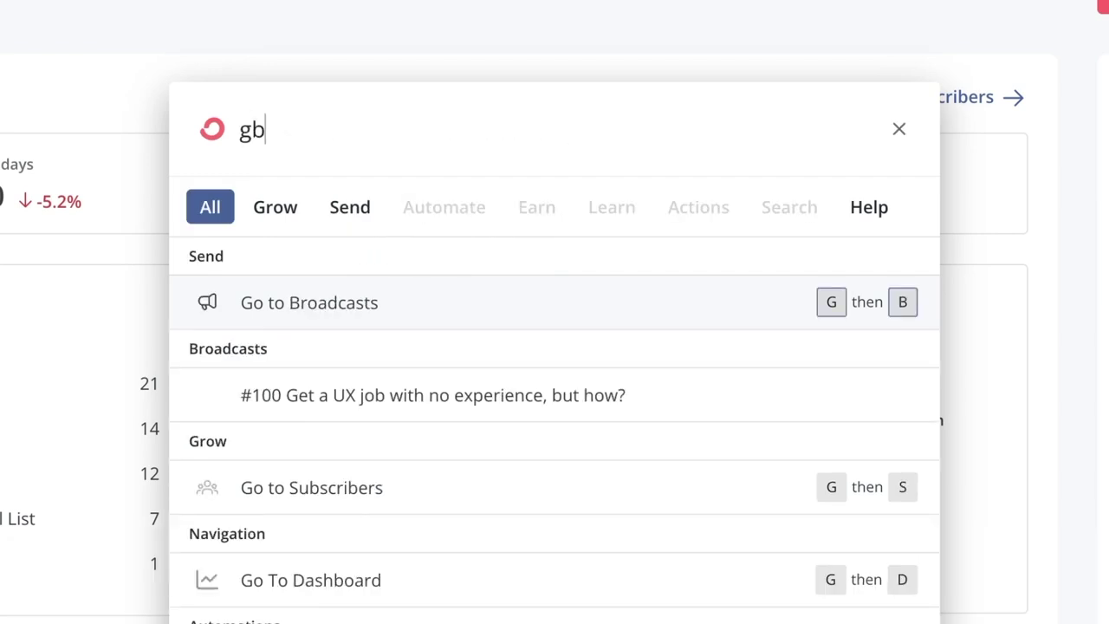
pyautogui.press('BackSpace')
pyautogui.press('BackSpace')
pyautogui.write('nb')
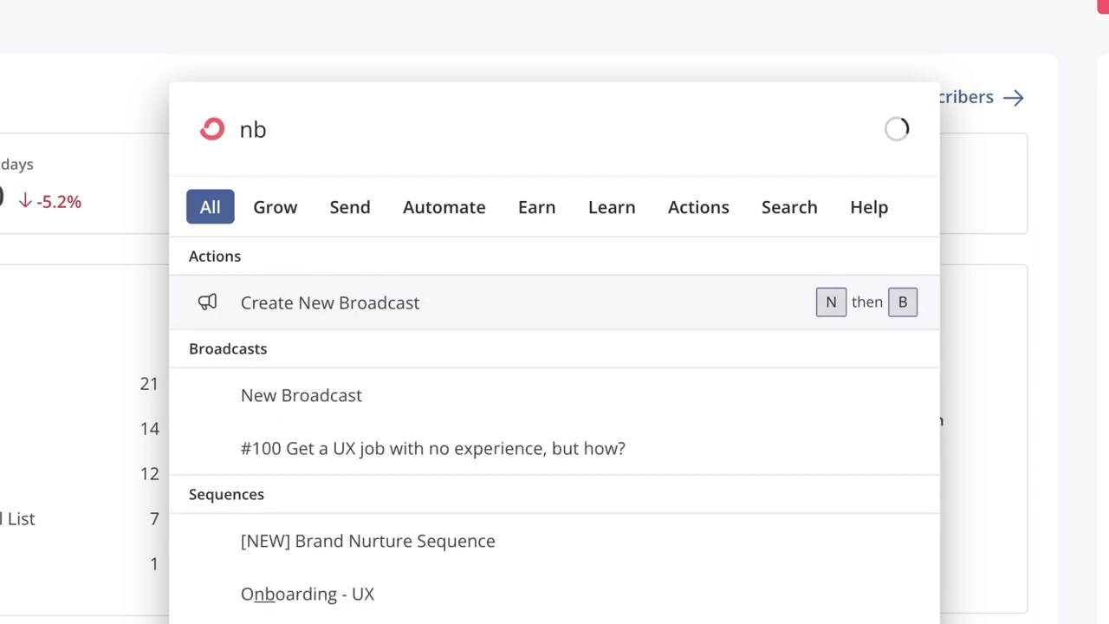
pyautogui.press('BackSpace')
pyautogui.press('BackSpace')
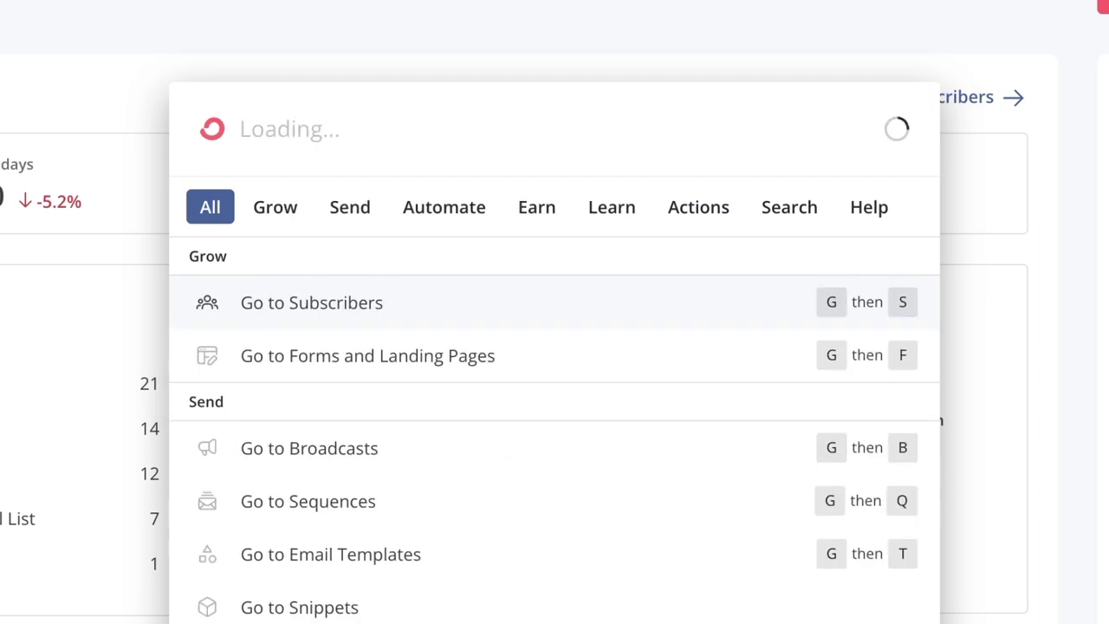
pyautogui.write('fb')
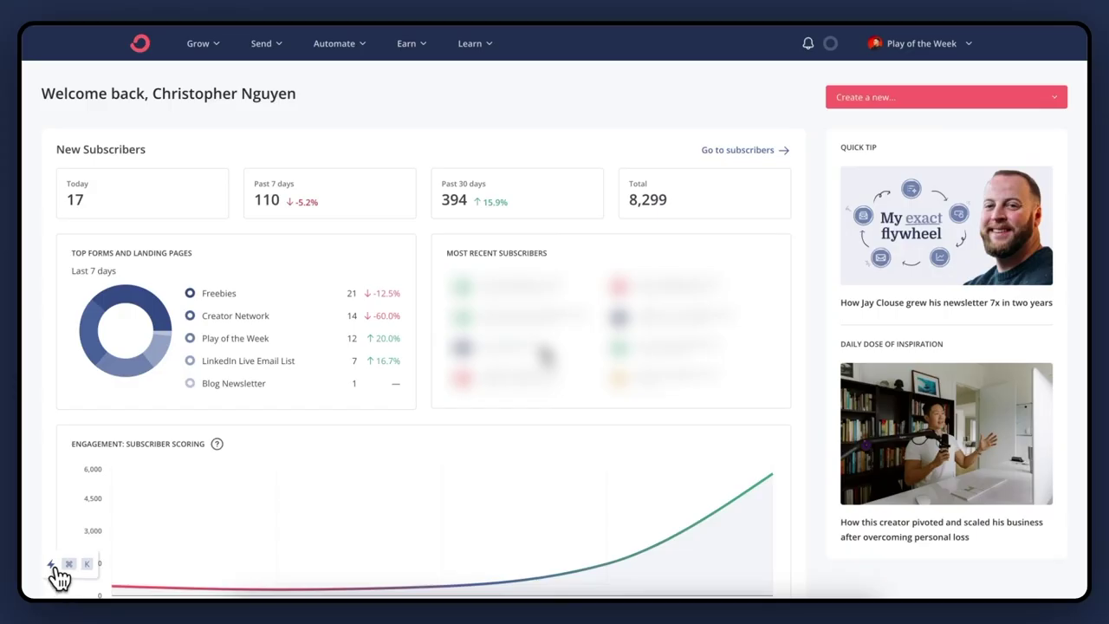
pyautogui.click(54, 566)
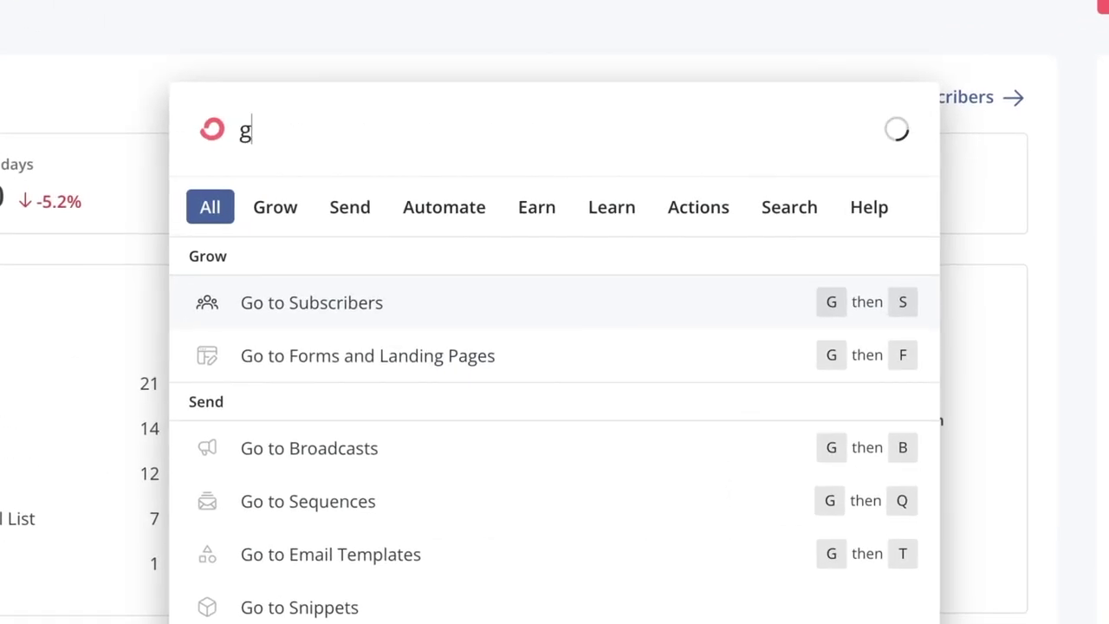
pyautogui.press('Return')
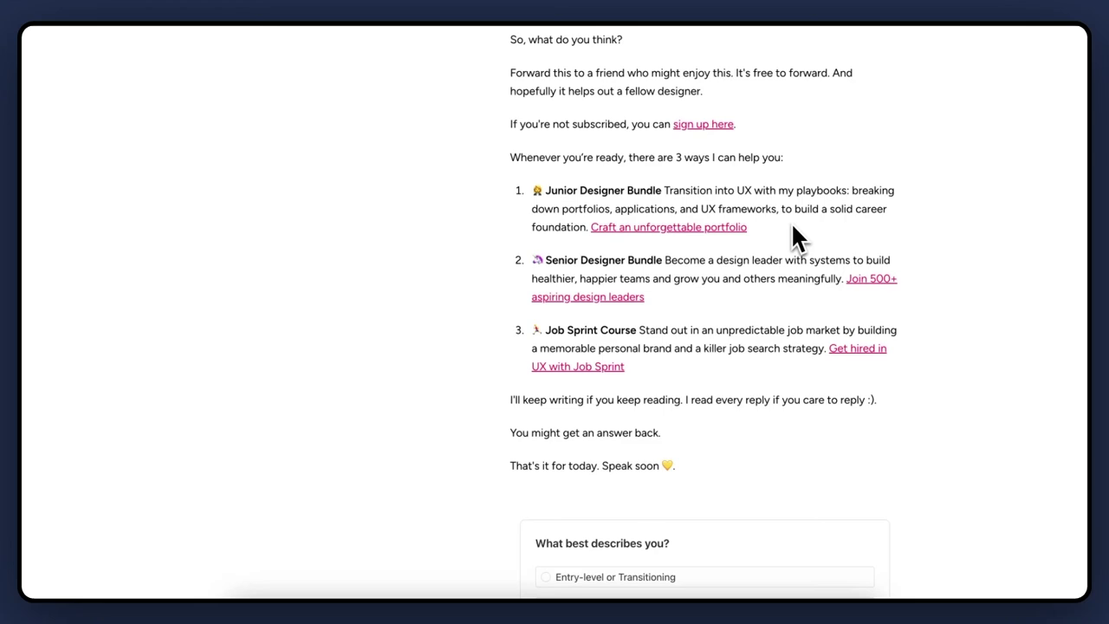
# Follow the 'Craft an unforgettable portfolio' link and review the automation behind it.
pyautogui.moveTo(749, 227); pyautogui.dragTo(593, 227)
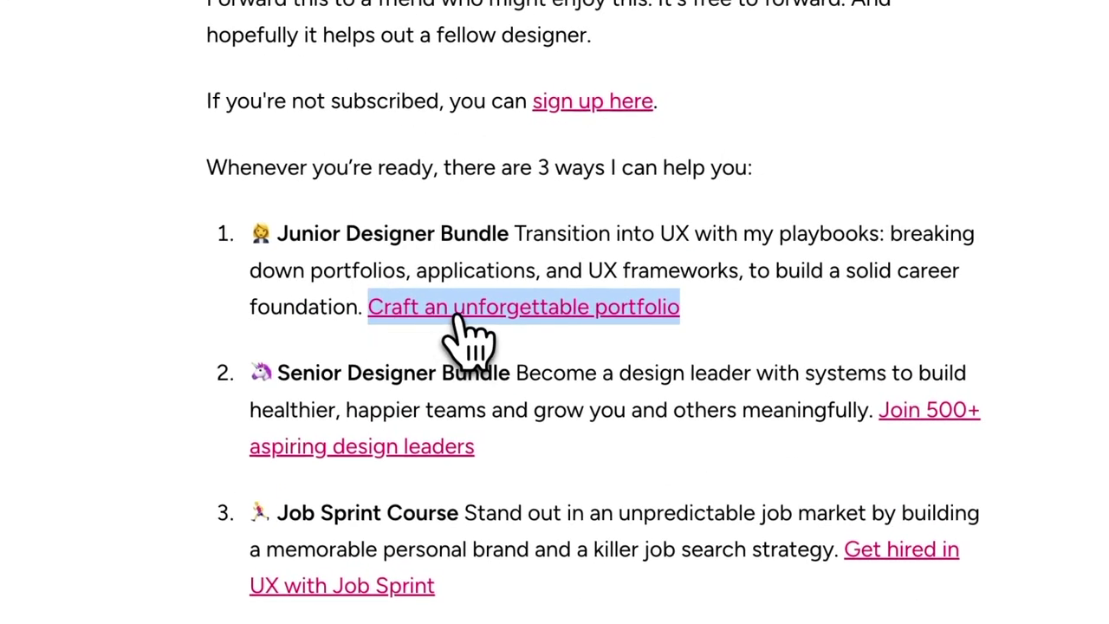
pyautogui.click(460, 316)
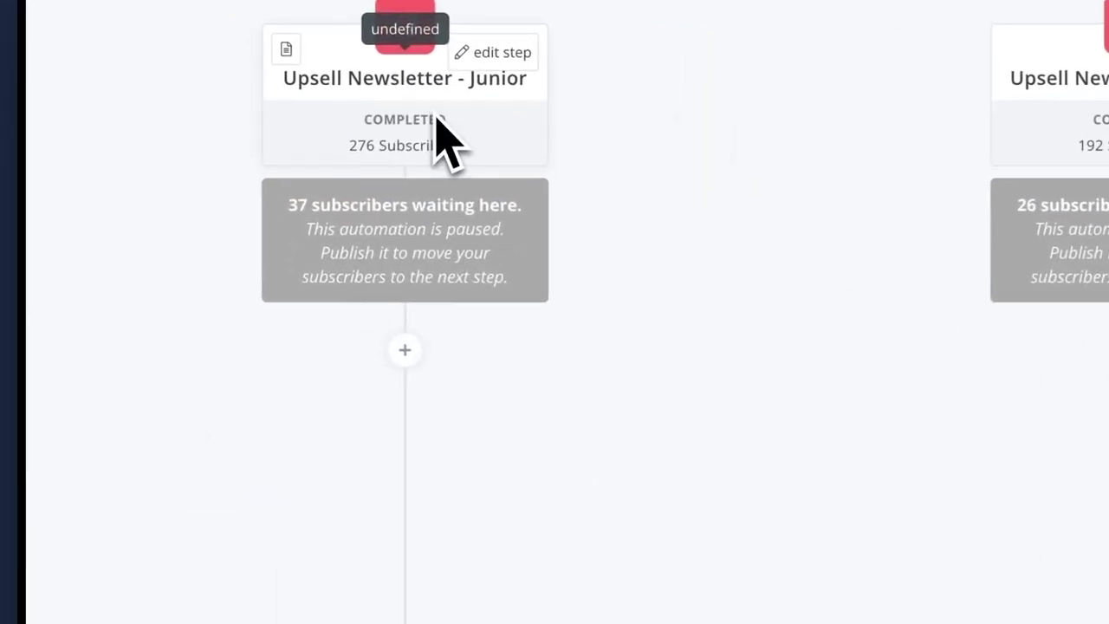
pyautogui.scroll(-6, 451, 143)
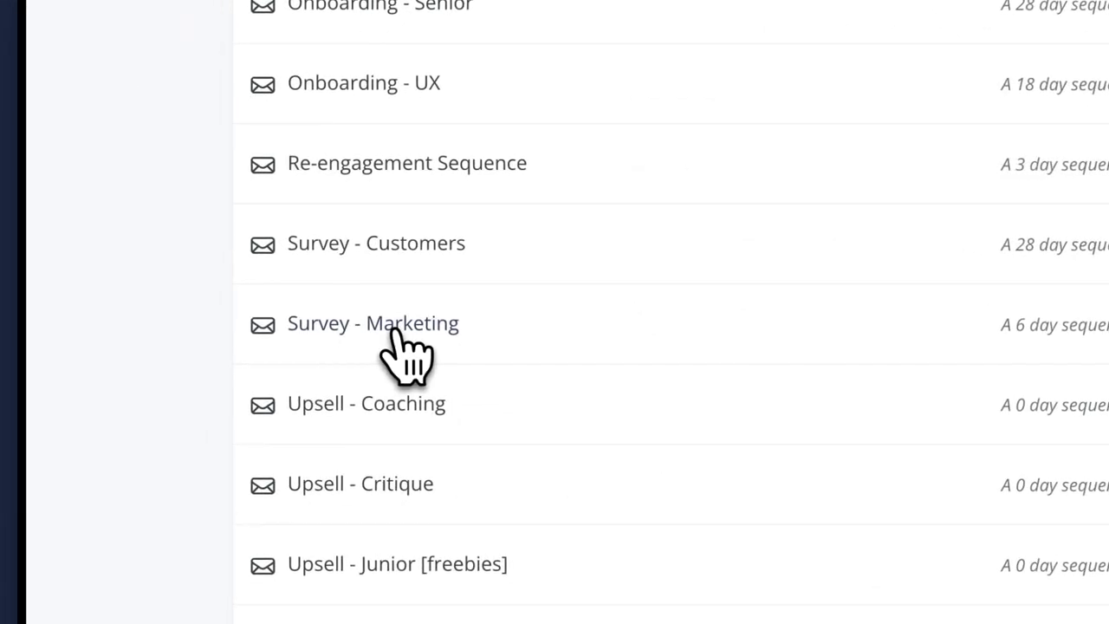
# Open the Survey - Marketing sequence, then view the automation Rules list.
pyautogui.click(704, 310)
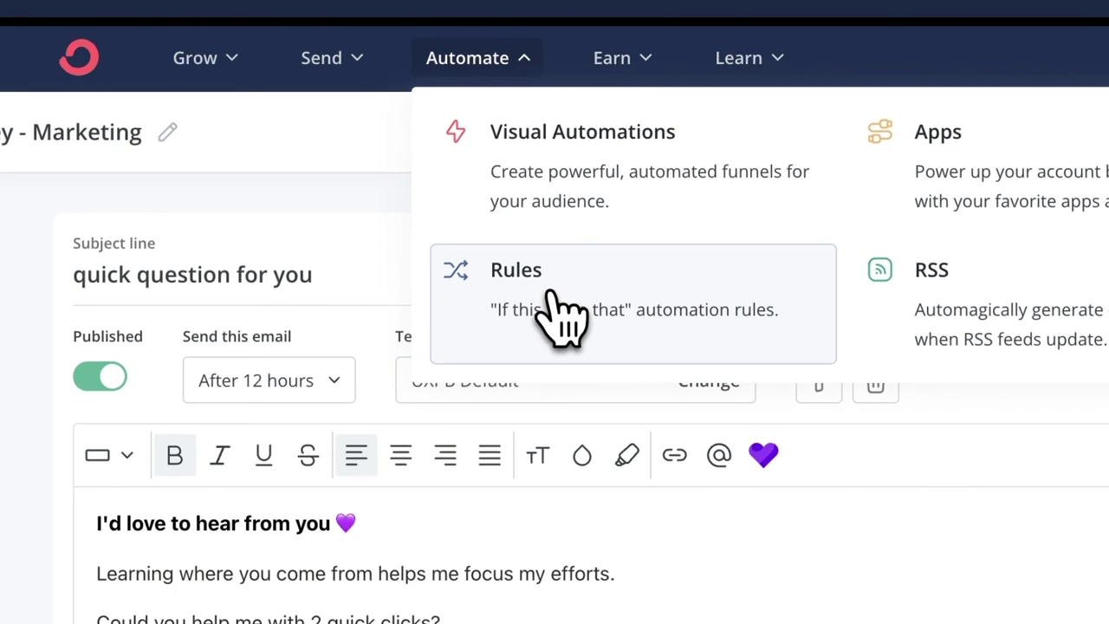
pyautogui.click(561, 316)
pyautogui.scroll(-3, 390, 169)
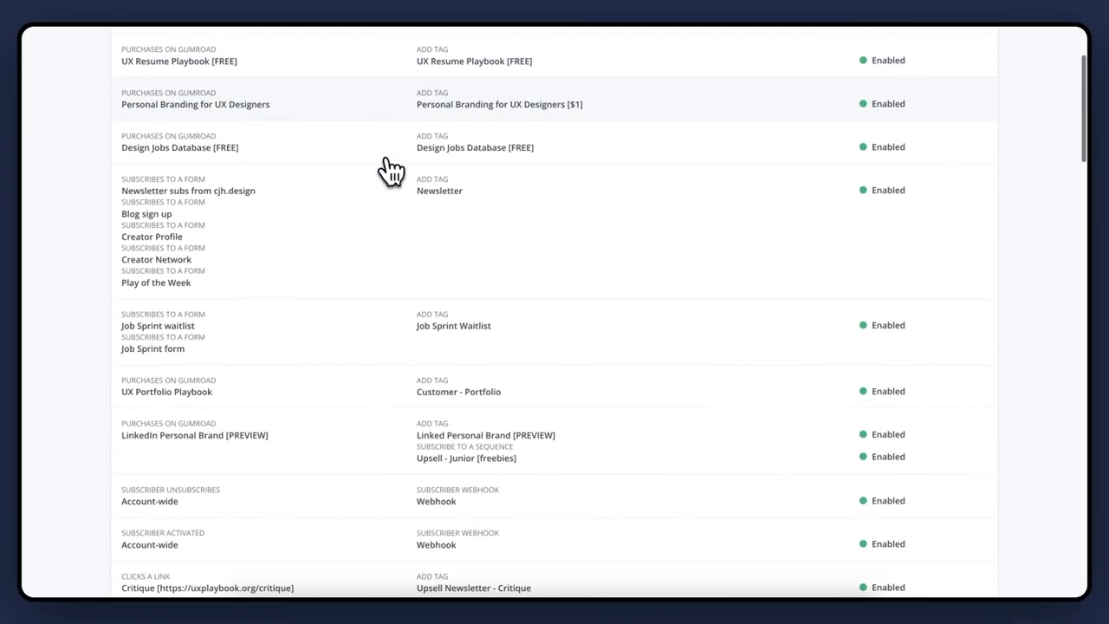